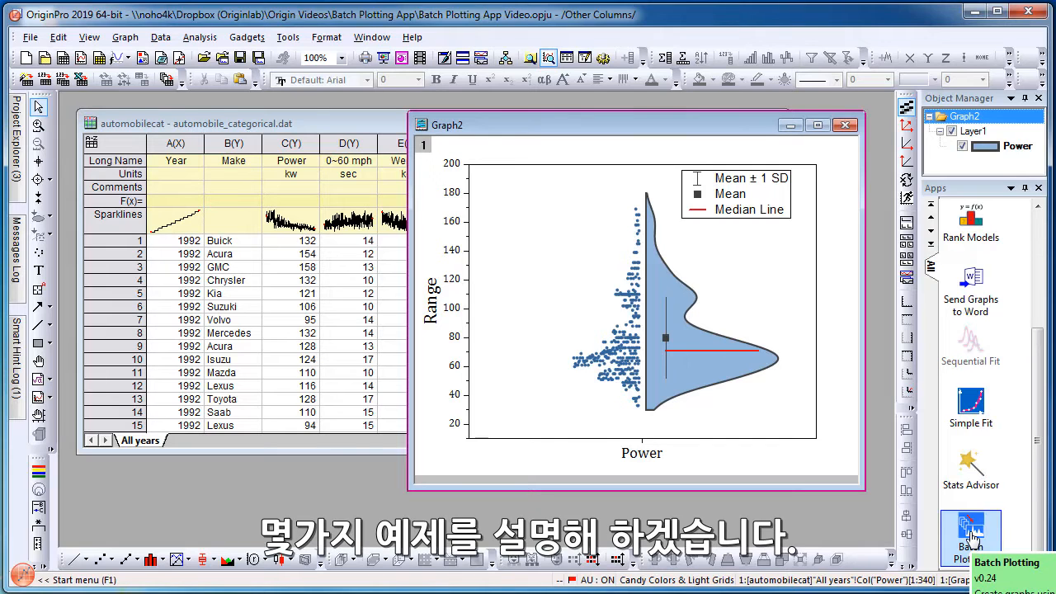
Launch the Batch Plotting app for the Power graph, using existing graph Graph2 as the source
{"action": "left_click", "coordinate": [342, 123]}
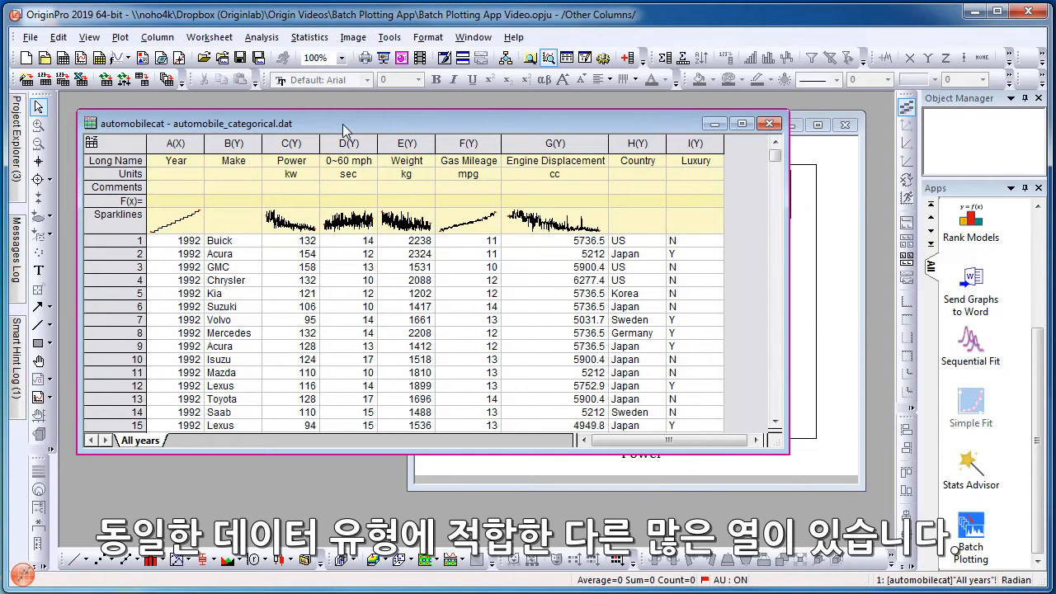
{"action": "left_click", "coordinate": [846, 175]}
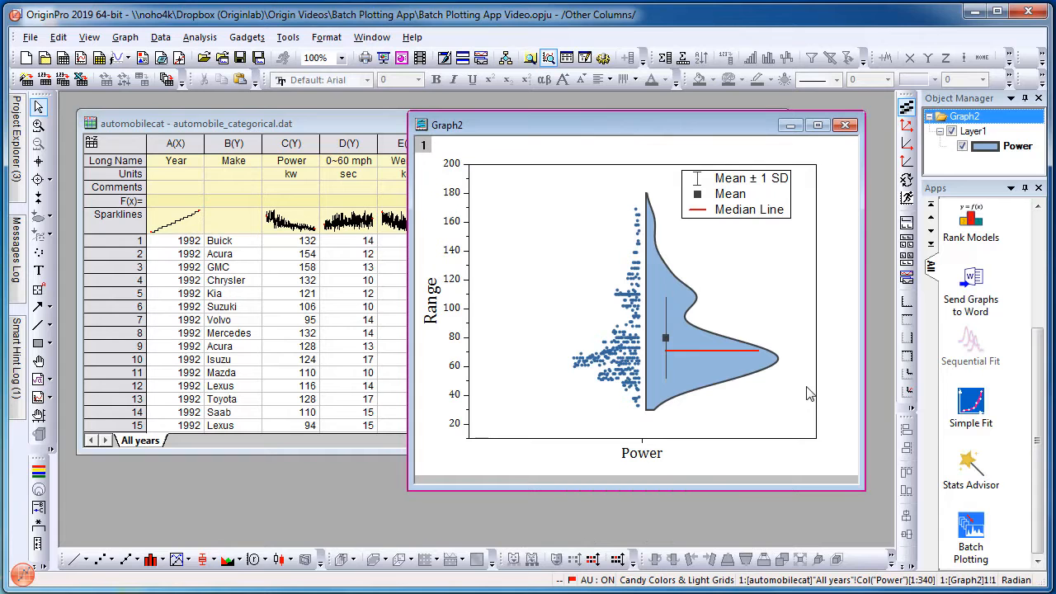
{"action": "left_click", "coordinate": [982, 534]}
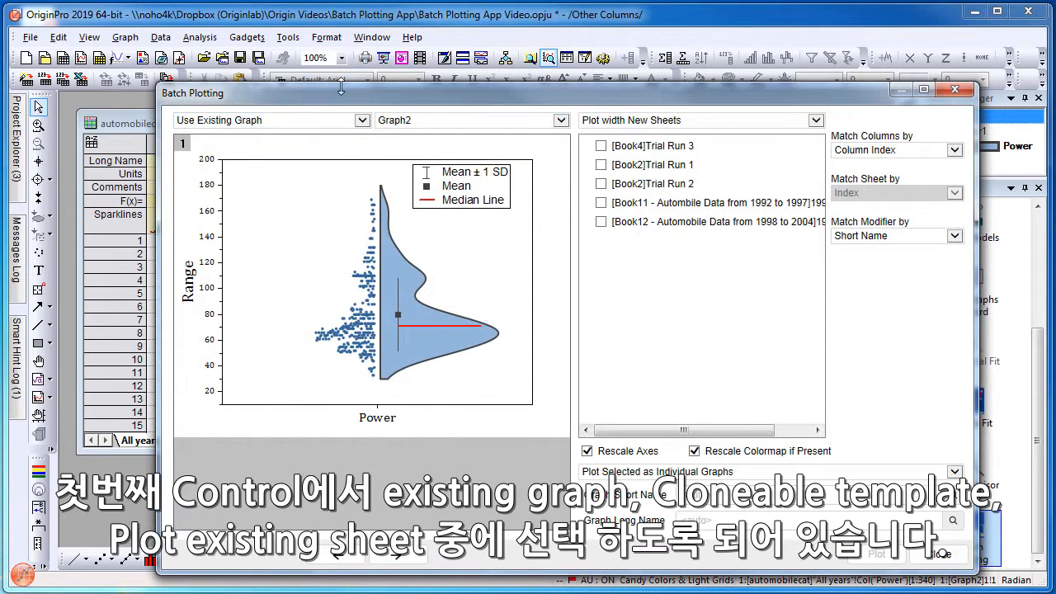
{"action": "left_click_drag", "start_coordinate": [341, 88], "coordinate": [285, 51]}
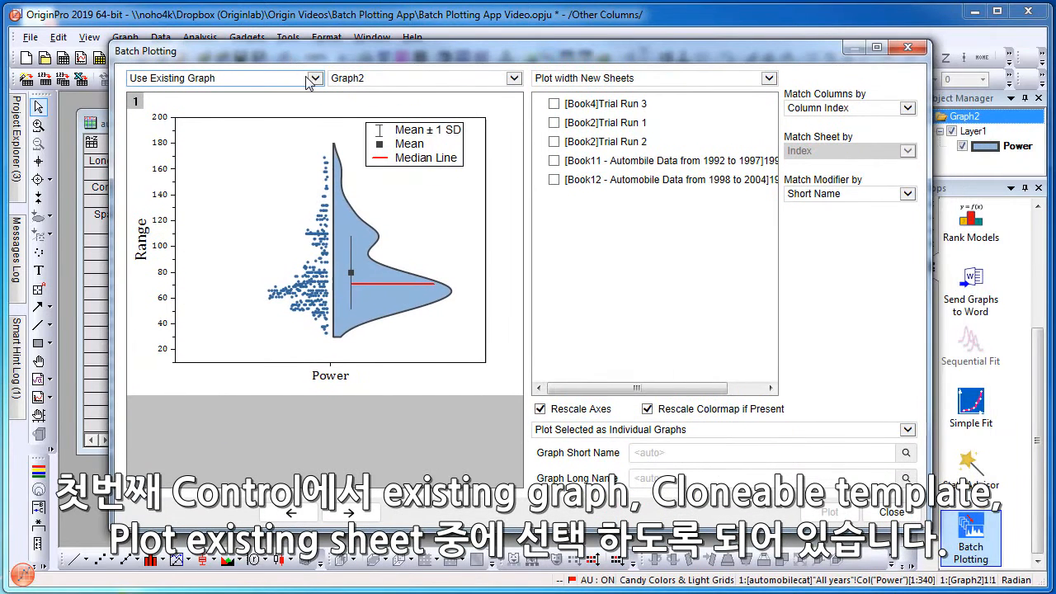
{"action": "left_click", "coordinate": [313, 79]}
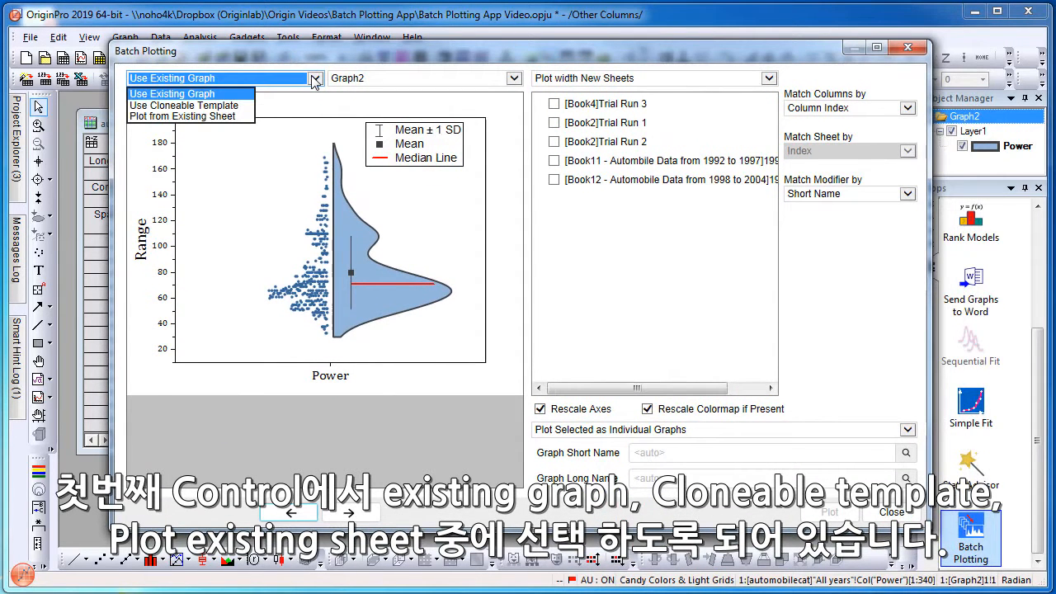
{"action": "left_click", "coordinate": [248, 86]}
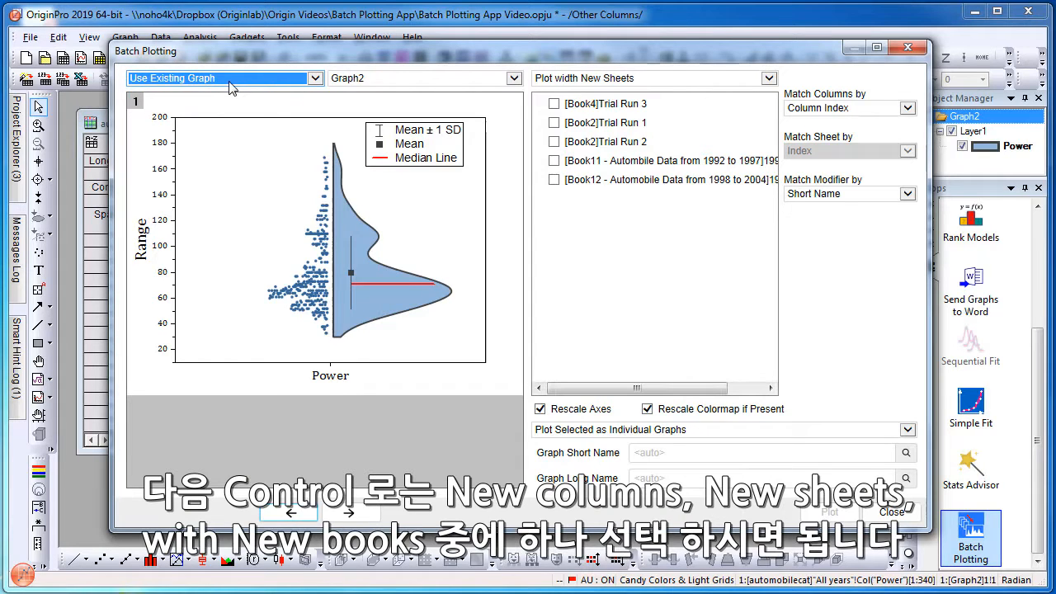
Set the batch plot to use new columns and select 0~60 mph, Weight, Gas Mileage and Engine Displacement
{"action": "left_click", "coordinate": [576, 83]}
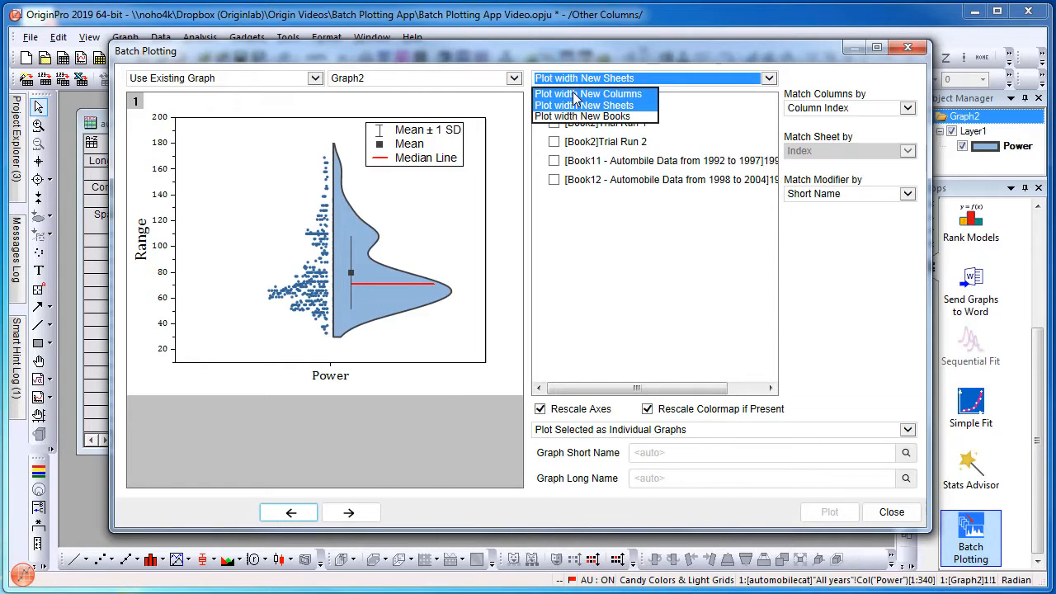
{"action": "left_click", "coordinate": [576, 95]}
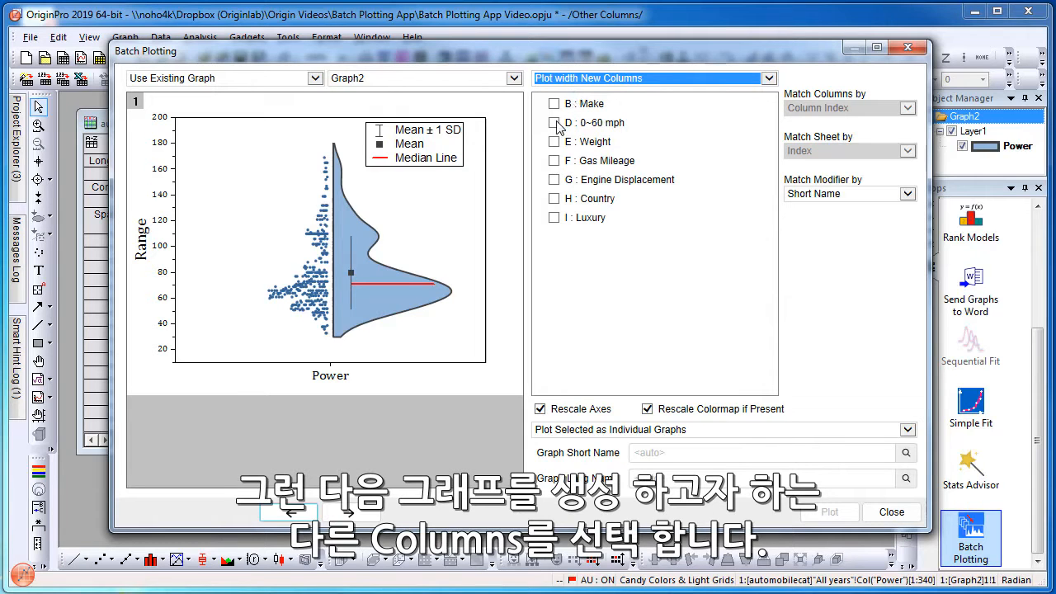
{"action": "left_click", "coordinate": [554, 123]}
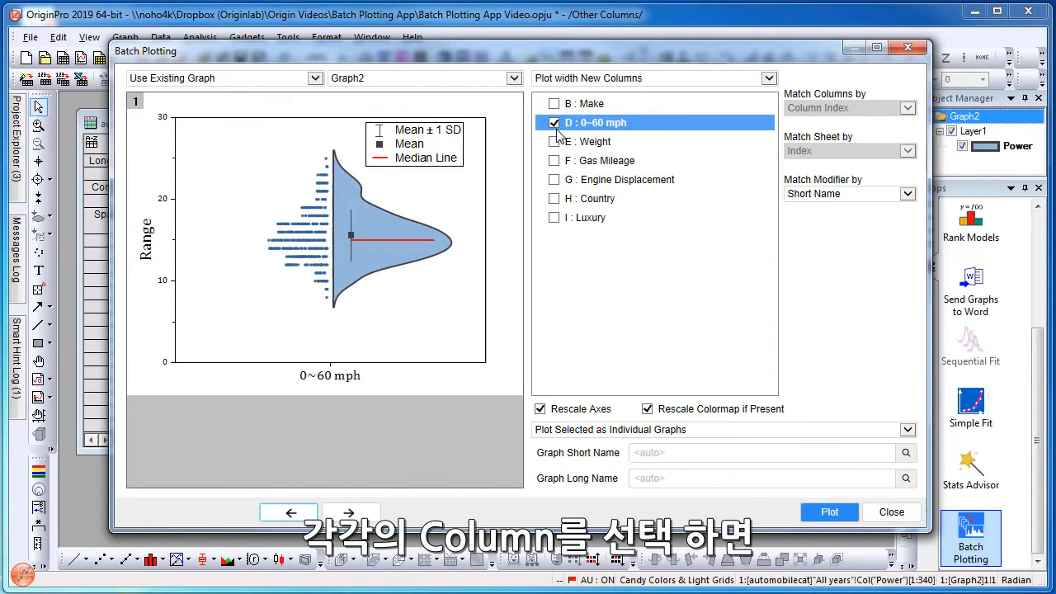
{"action": "left_click", "coordinate": [555, 142]}
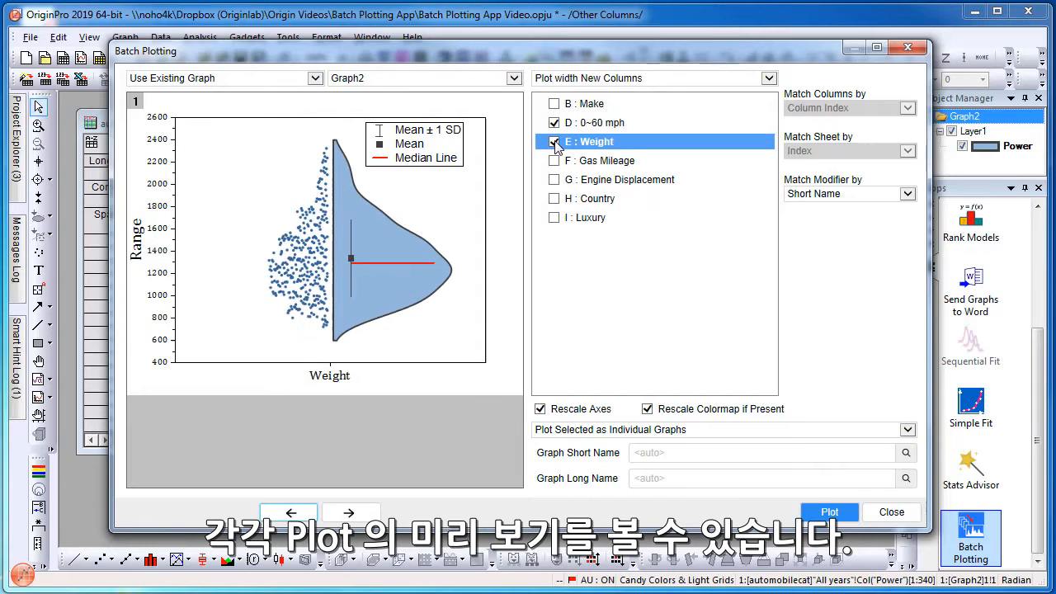
{"action": "left_click", "coordinate": [555, 161]}
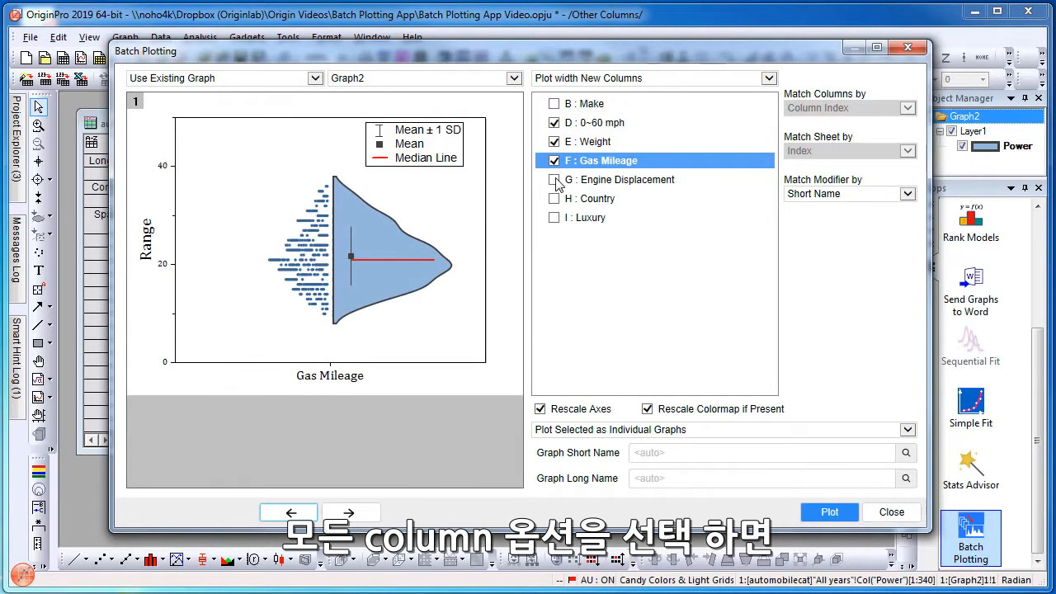
{"action": "left_click", "coordinate": [555, 180]}
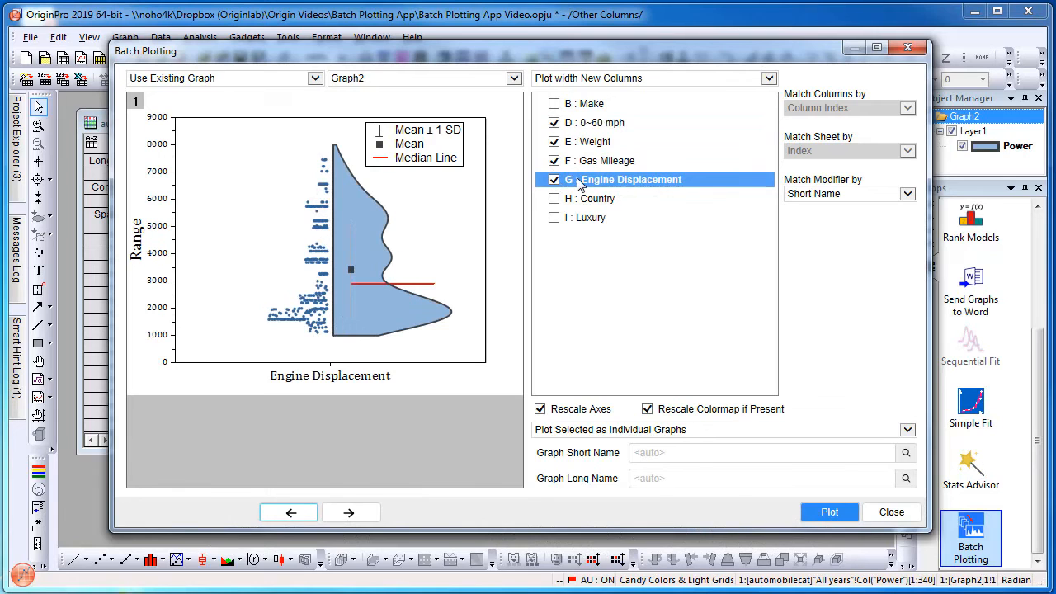
Plot the selected columns as individual graphs, close the Batch Plotting dialog and spread the new graph windows apart
{"action": "left_click", "coordinate": [620, 430]}
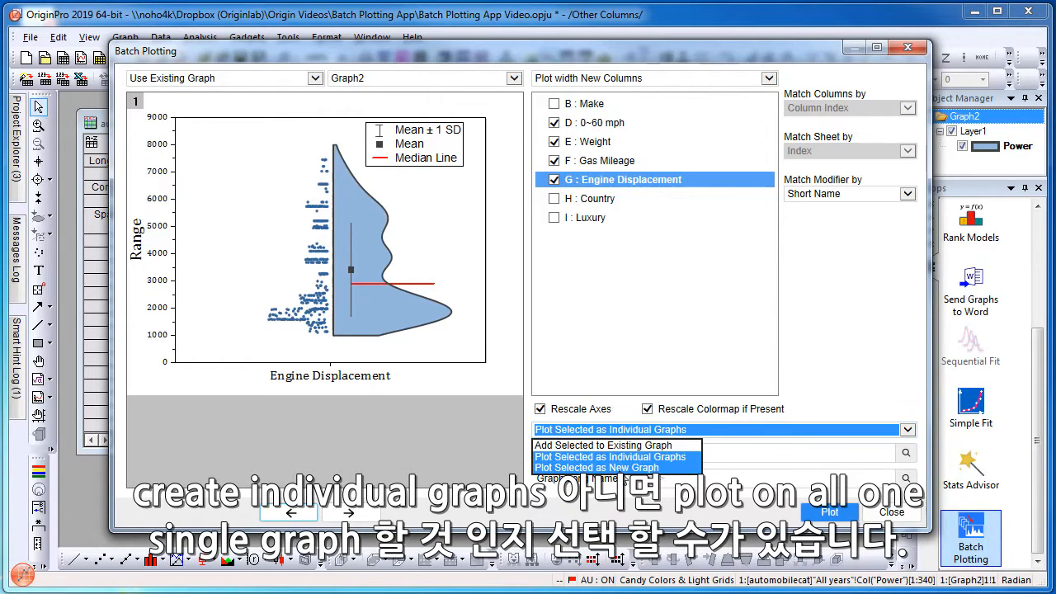
{"action": "left_click", "coordinate": [620, 459]}
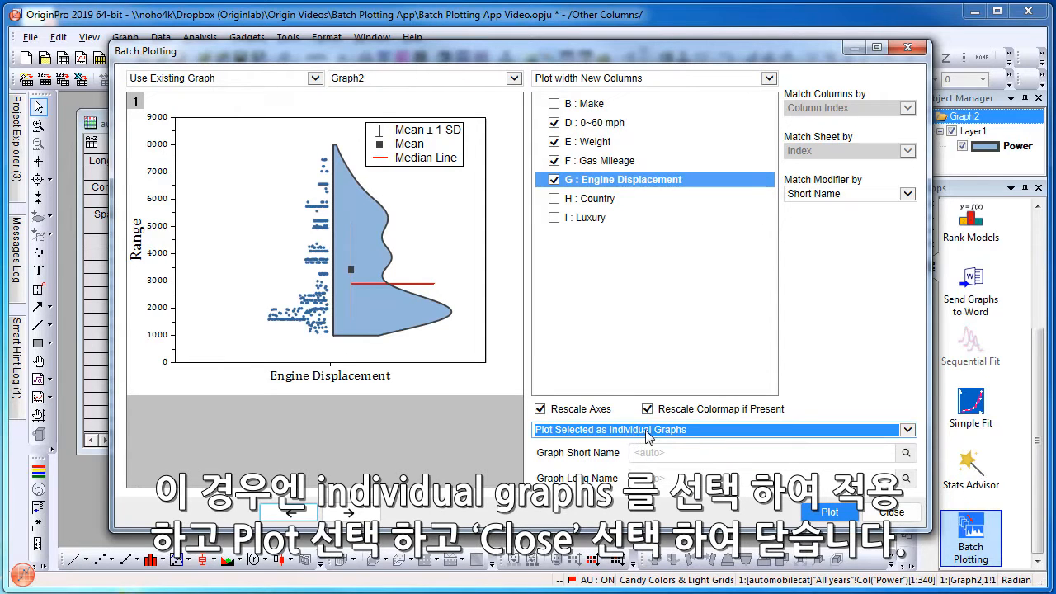
{"action": "left_click", "coordinate": [829, 513]}
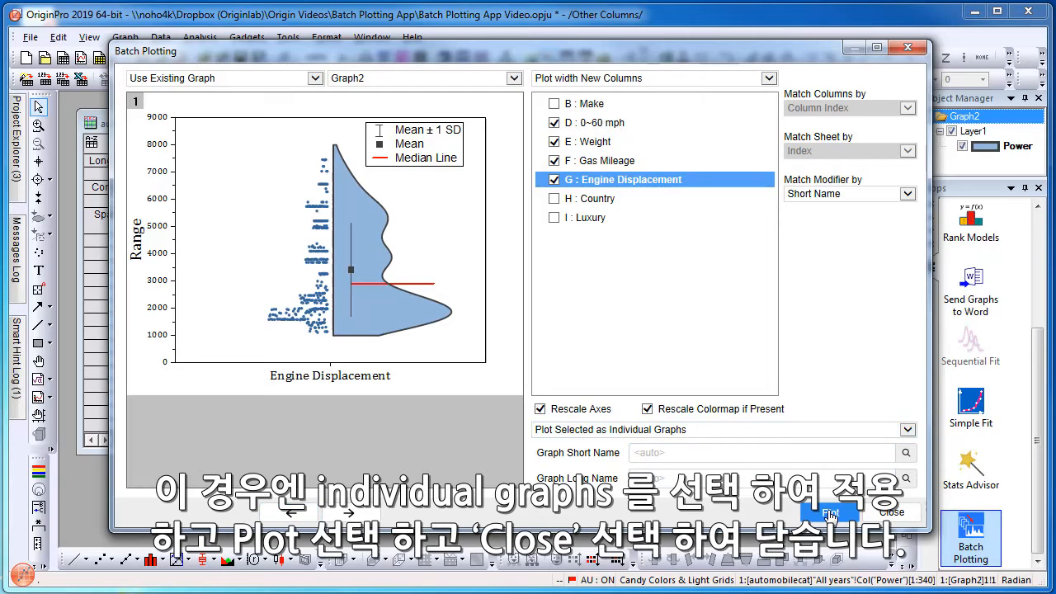
{"action": "left_click", "coordinate": [897, 515]}
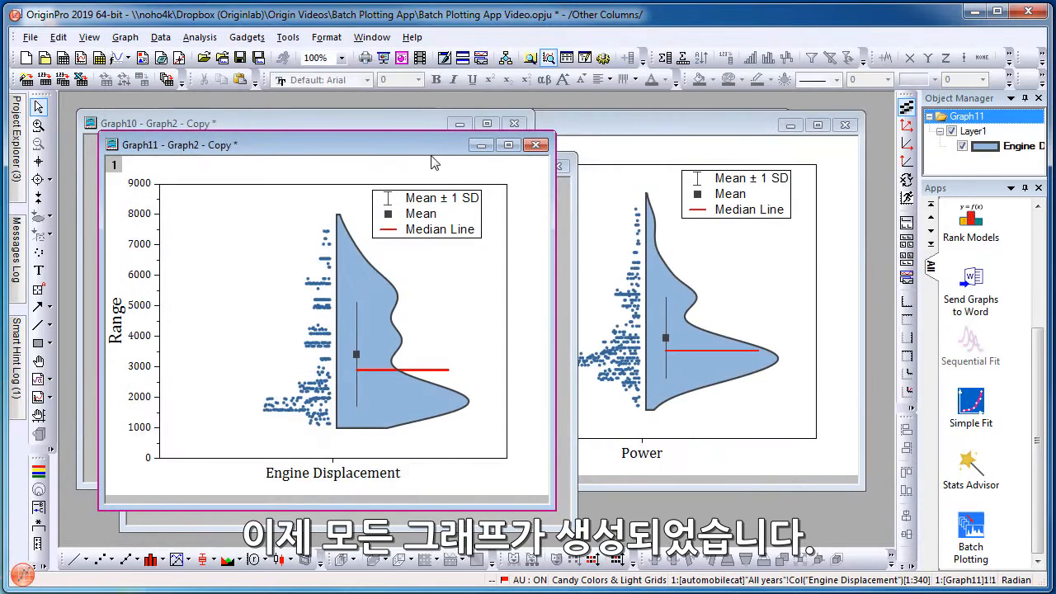
{"action": "left_click_drag", "start_coordinate": [436, 163], "coordinate": [735, 201]}
{"action": "left_click_drag", "start_coordinate": [355, 125], "coordinate": [700, 133]}
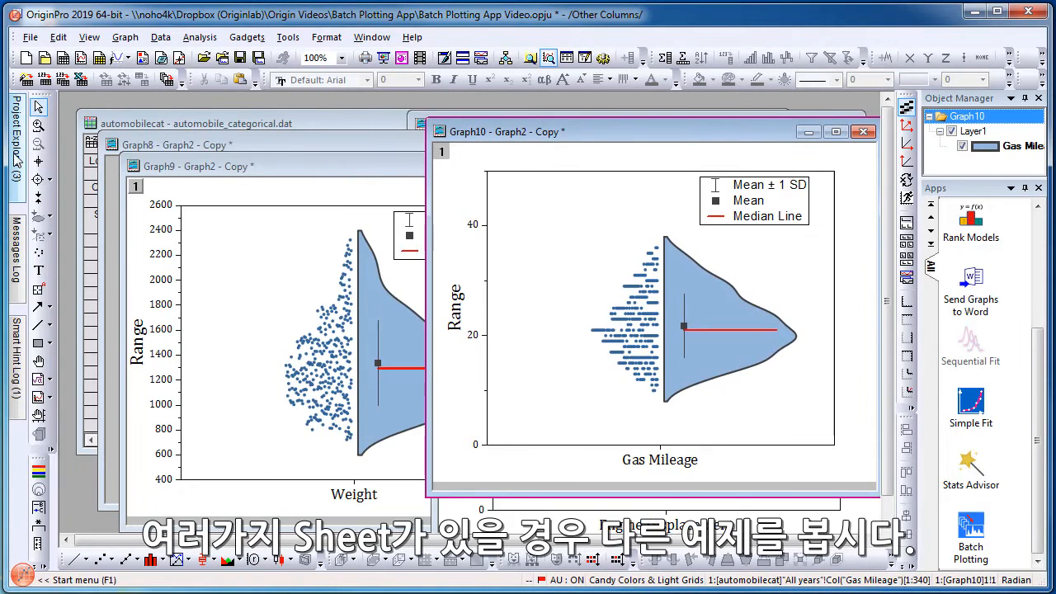
Open the Other Sheets or Books project folder and bring up the Trial Run 2 sheet of Book2
{"action": "mouse_move", "coordinate": [17, 161]}
{"action": "left_click", "coordinate": [89, 147]}
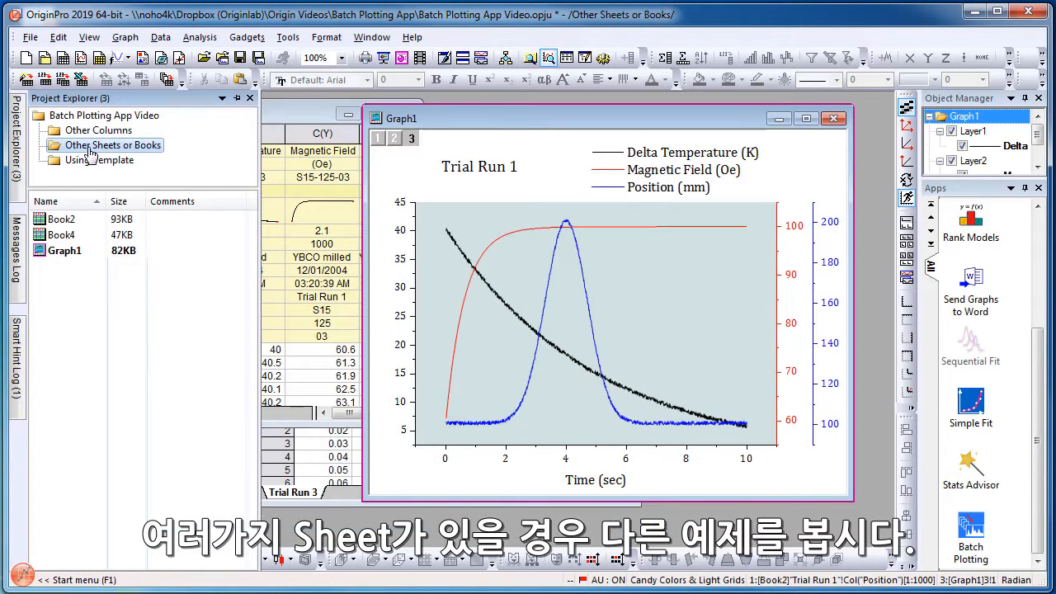
{"action": "left_click", "coordinate": [289, 120]}
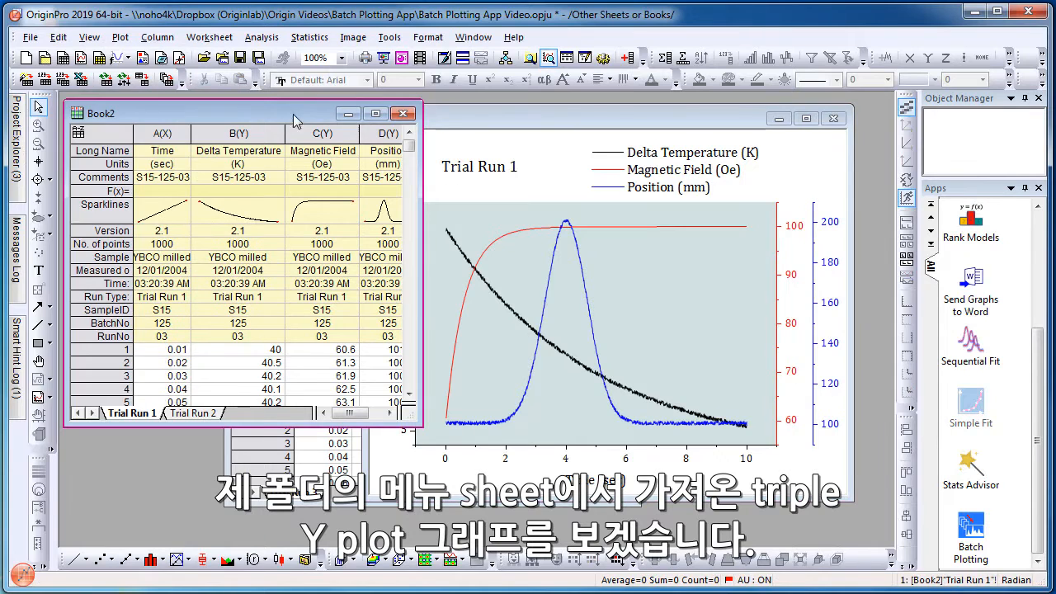
{"action": "left_click", "coordinate": [467, 114]}
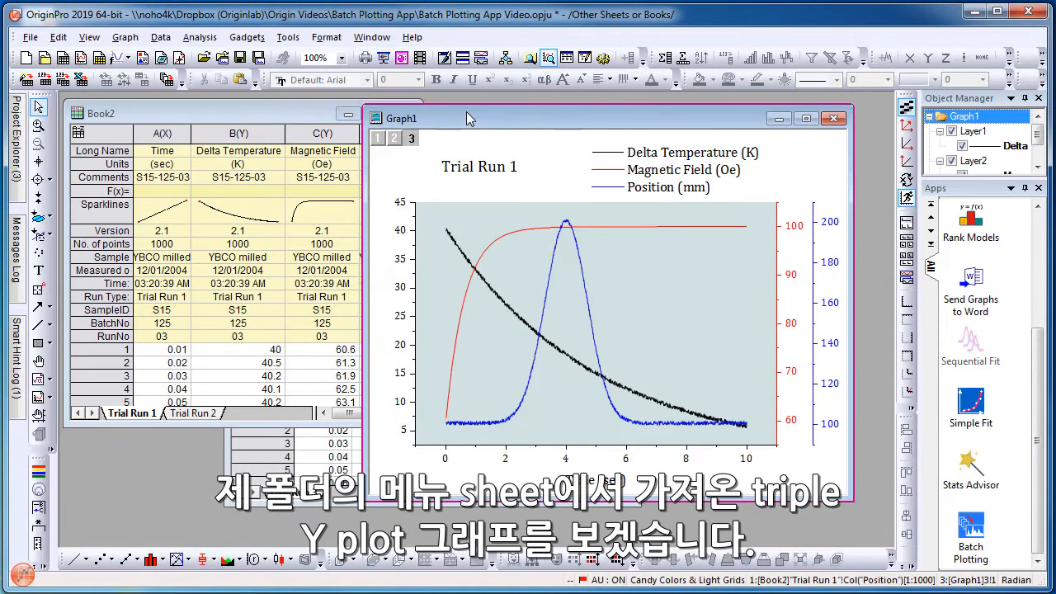
{"action": "left_click", "coordinate": [283, 113]}
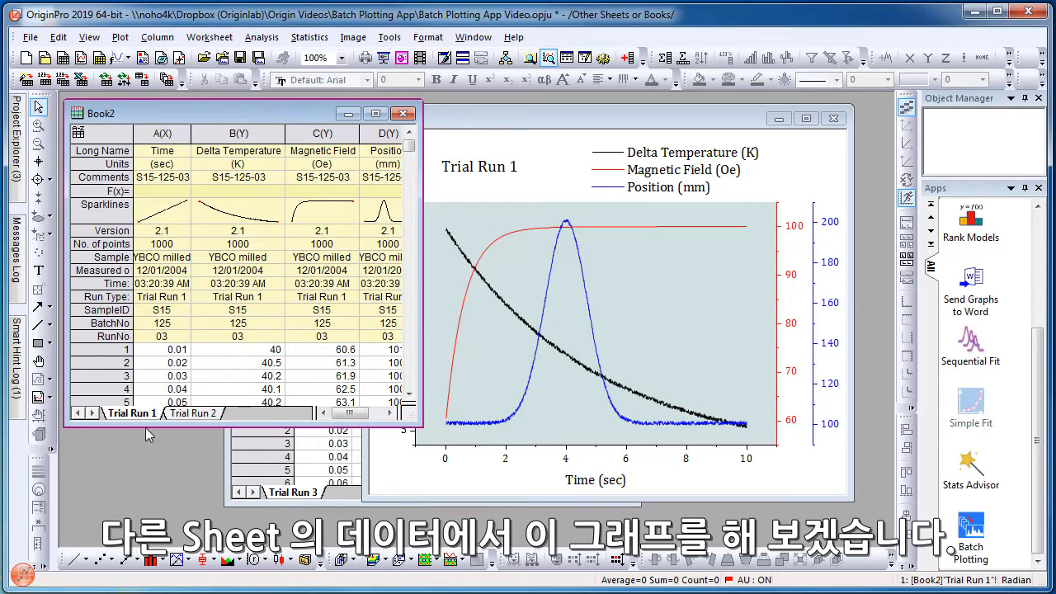
{"action": "left_click", "coordinate": [192, 412]}
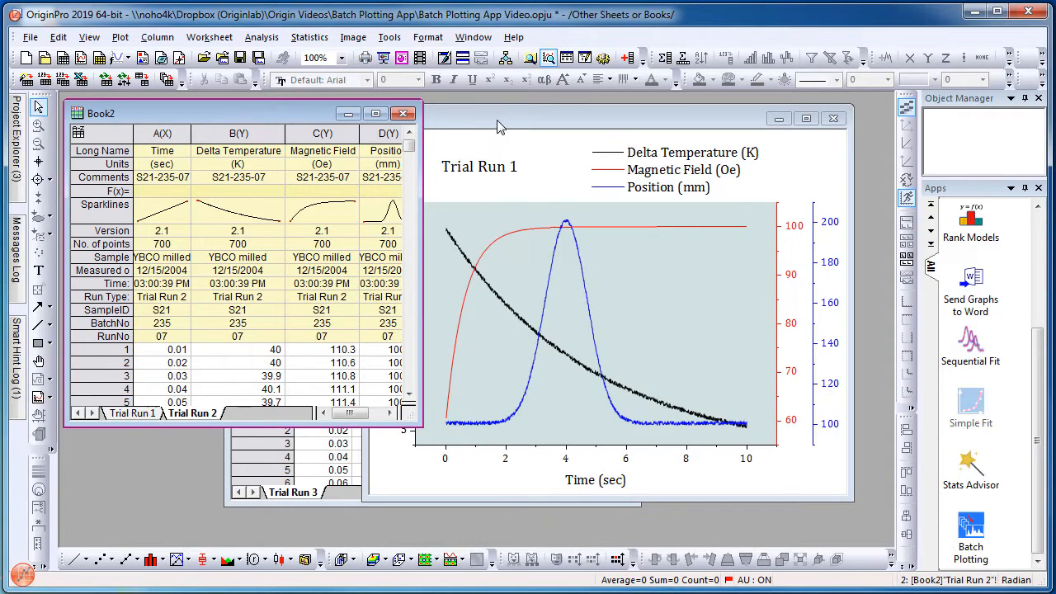
Launch the Batch Plotting app for the triple-Y Graph1 and set it to plot with new sheets
{"action": "left_click", "coordinate": [496, 120]}
{"action": "left_click", "coordinate": [970, 533]}
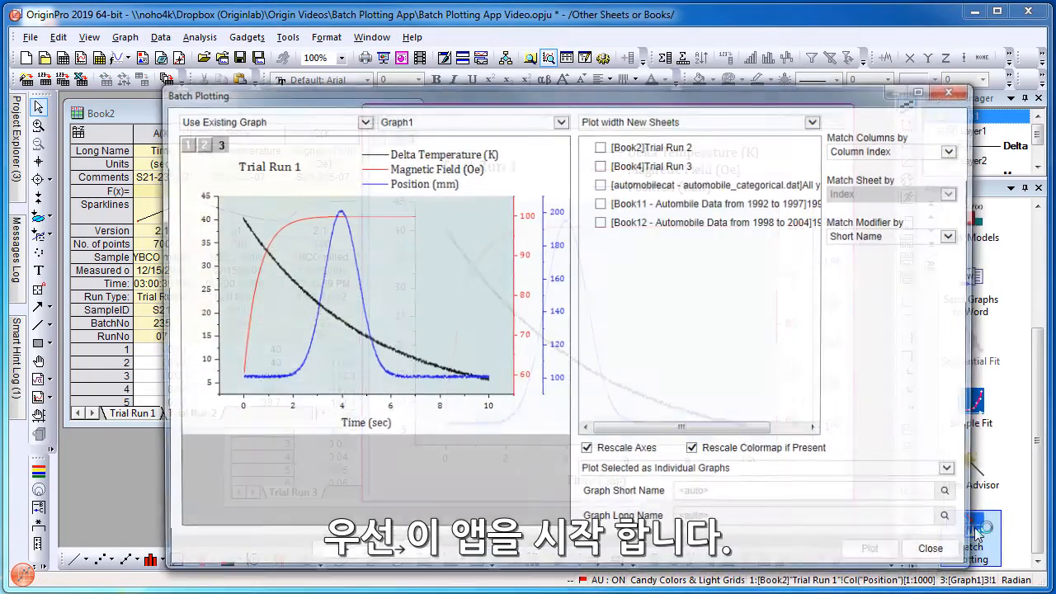
{"action": "left_click_drag", "start_coordinate": [469, 97], "coordinate": [386, 74]}
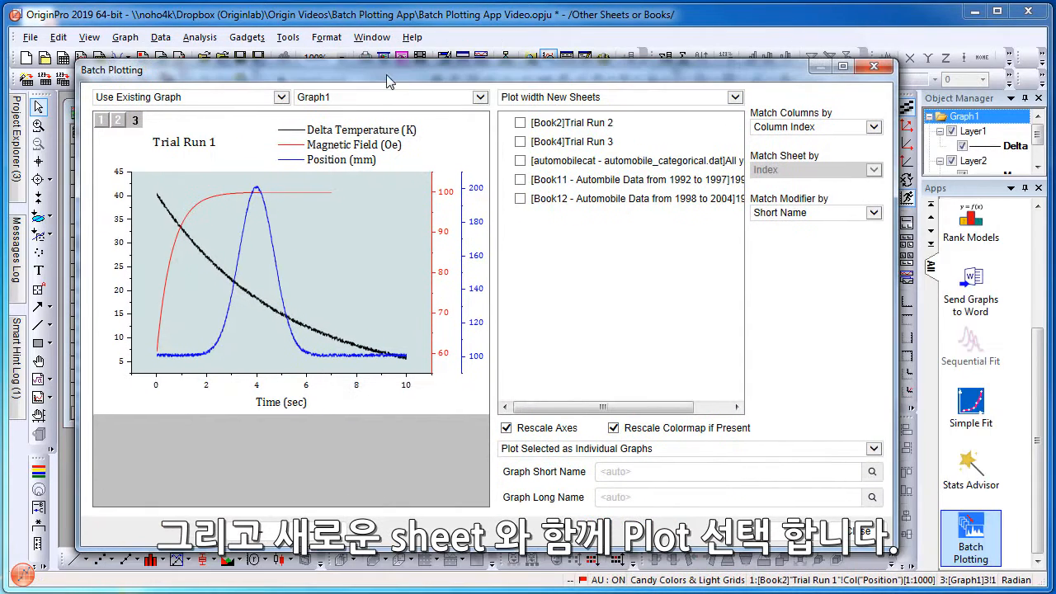
{"action": "left_click", "coordinate": [522, 99]}
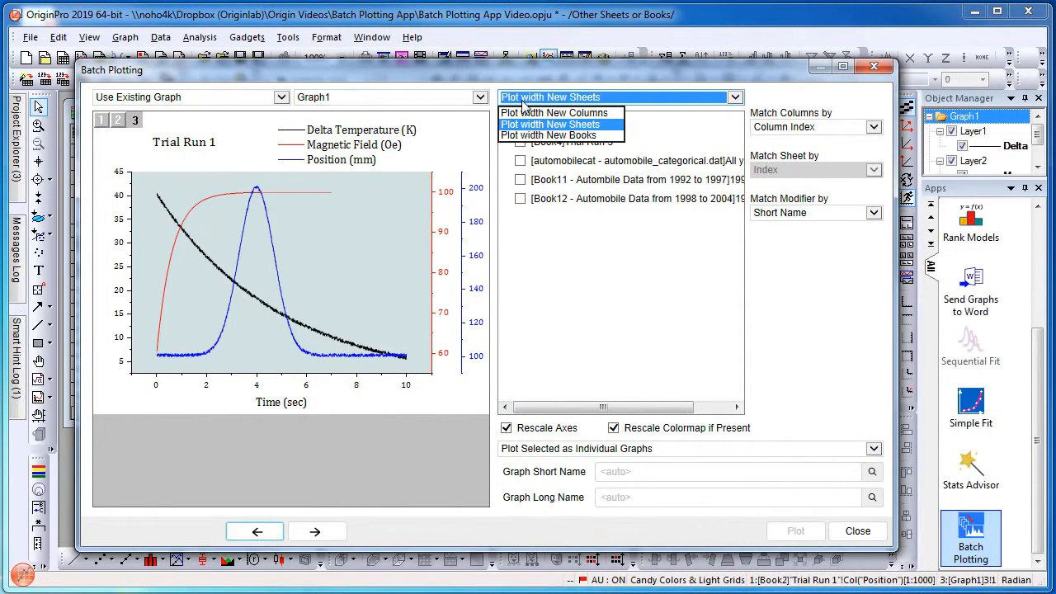
{"action": "left_click", "coordinate": [521, 125]}
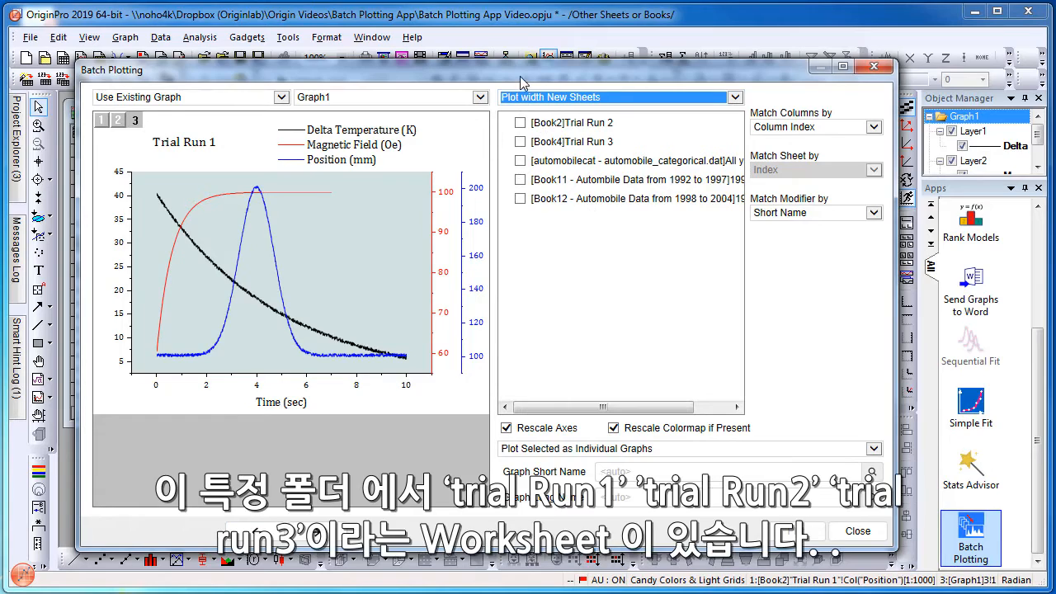
{"action": "left_click_drag", "start_coordinate": [525, 74], "coordinate": [659, 58]}
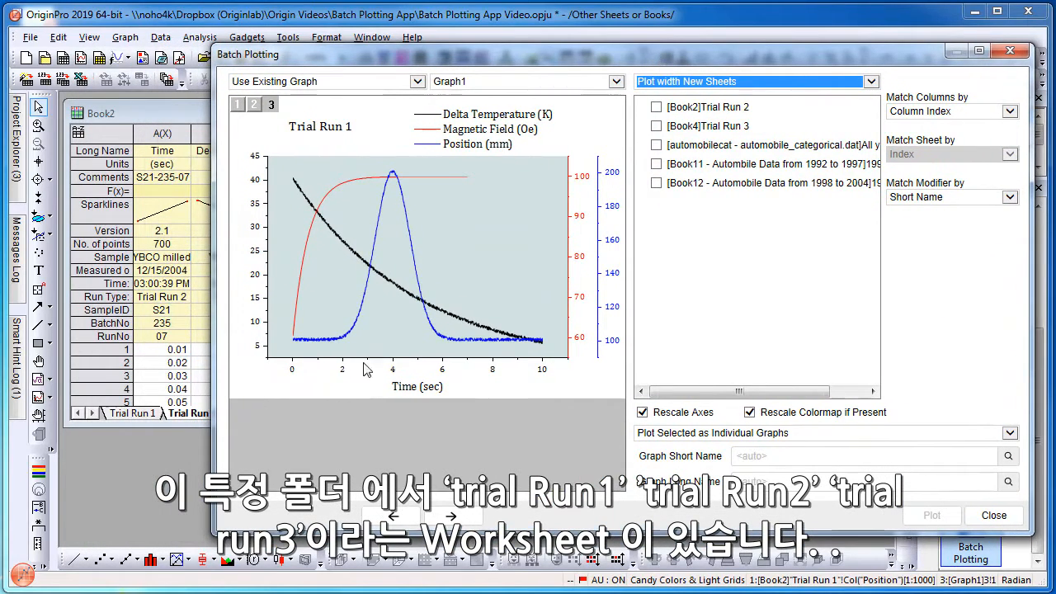
Batch plot the Trial Run 2 and Trial Run 3 sheets as individual graphs, then separate the new graph windows
{"action": "left_click", "coordinate": [657, 108]}
{"action": "left_click", "coordinate": [657, 127]}
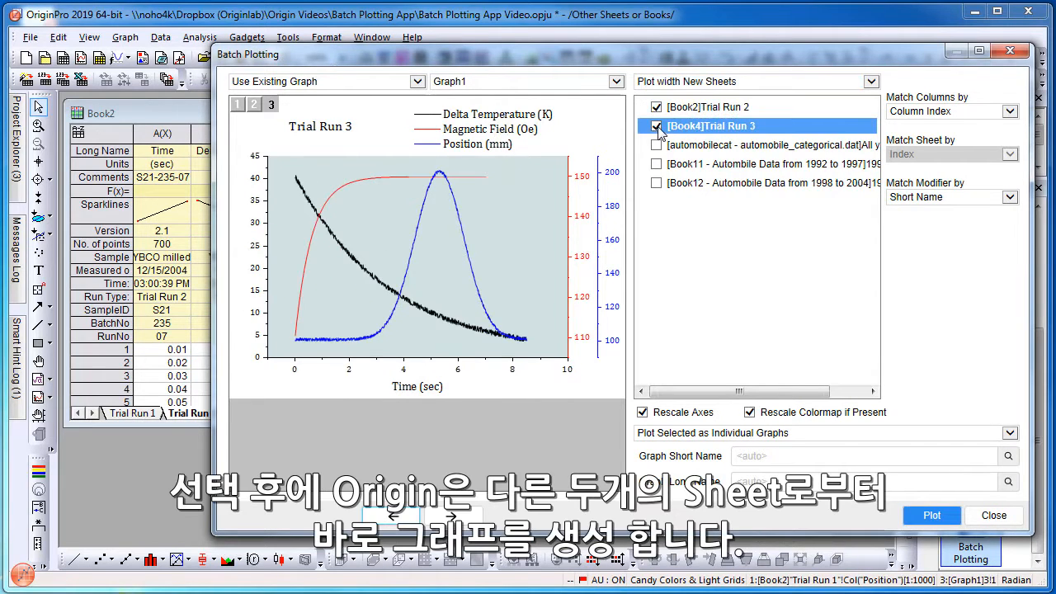
{"action": "left_click", "coordinate": [931, 514]}
{"action": "left_click", "coordinate": [968, 518]}
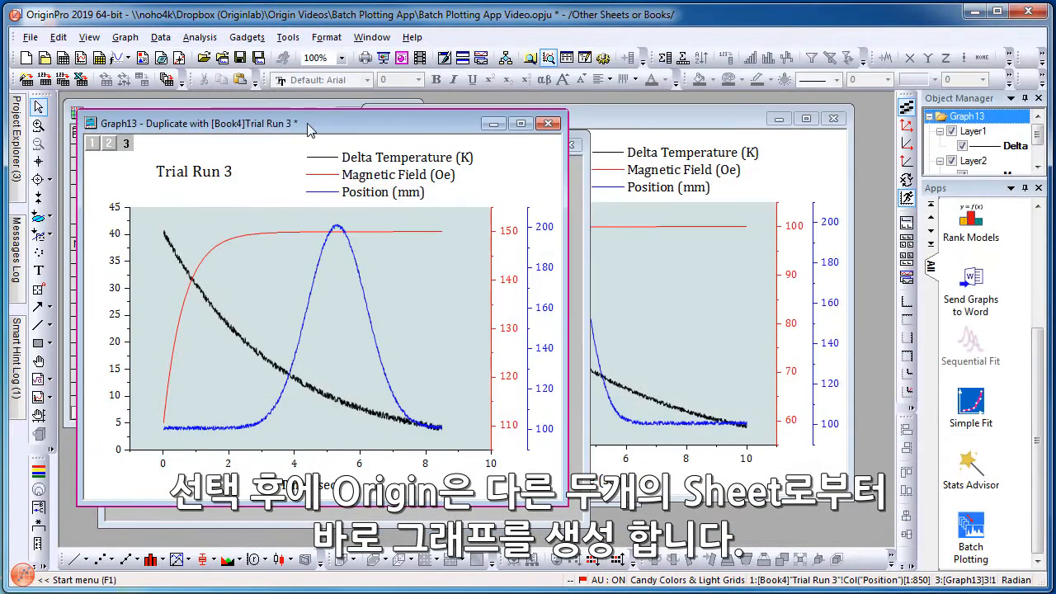
{"action": "left_click_drag", "start_coordinate": [326, 146], "coordinate": [632, 151]}
{"action": "left_click_drag", "start_coordinate": [267, 144], "coordinate": [298, 136]}
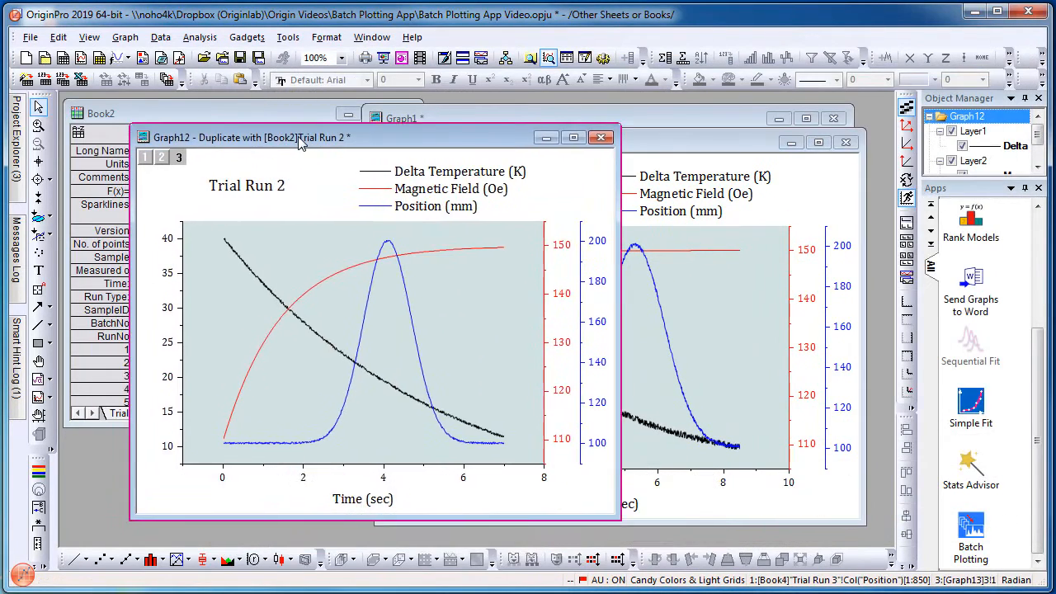
Open the Using Template project folder and shift the multi-panel Graph6 window slightly off the workbooks
{"action": "mouse_move", "coordinate": [20, 190]}
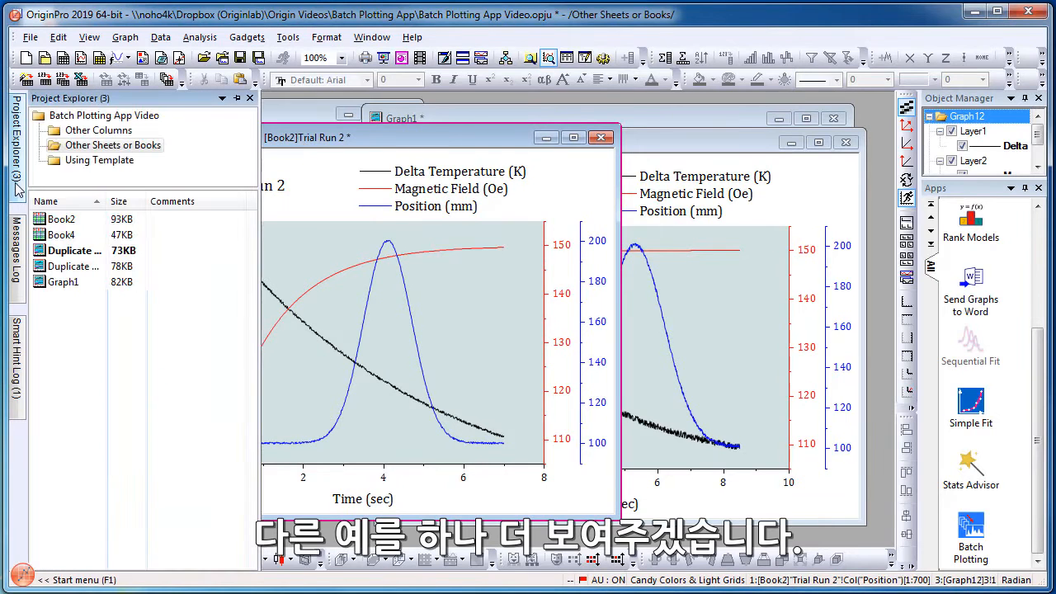
{"action": "left_click", "coordinate": [79, 162]}
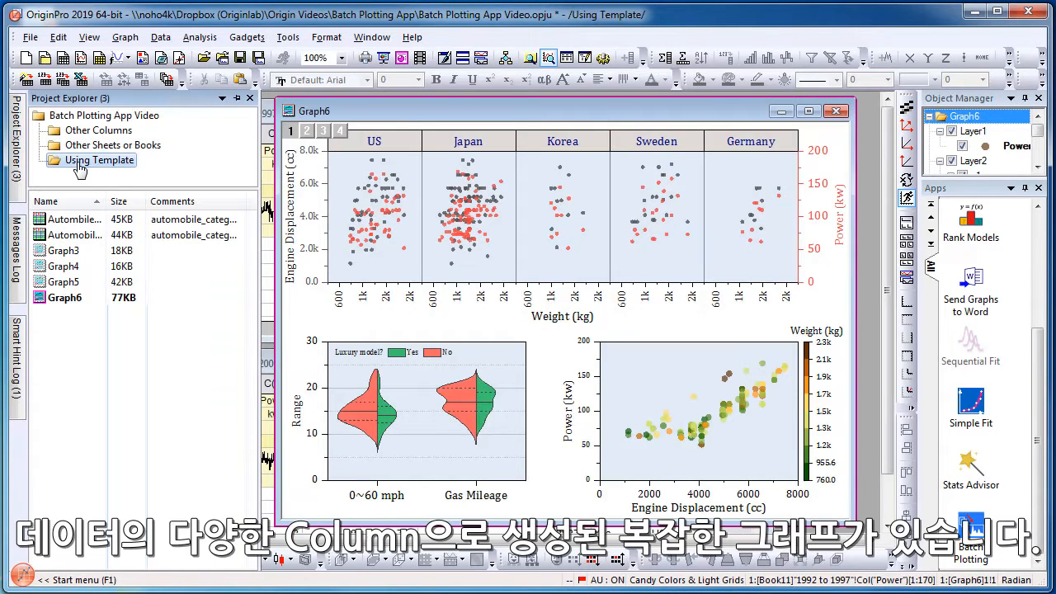
{"action": "left_click", "coordinate": [381, 114]}
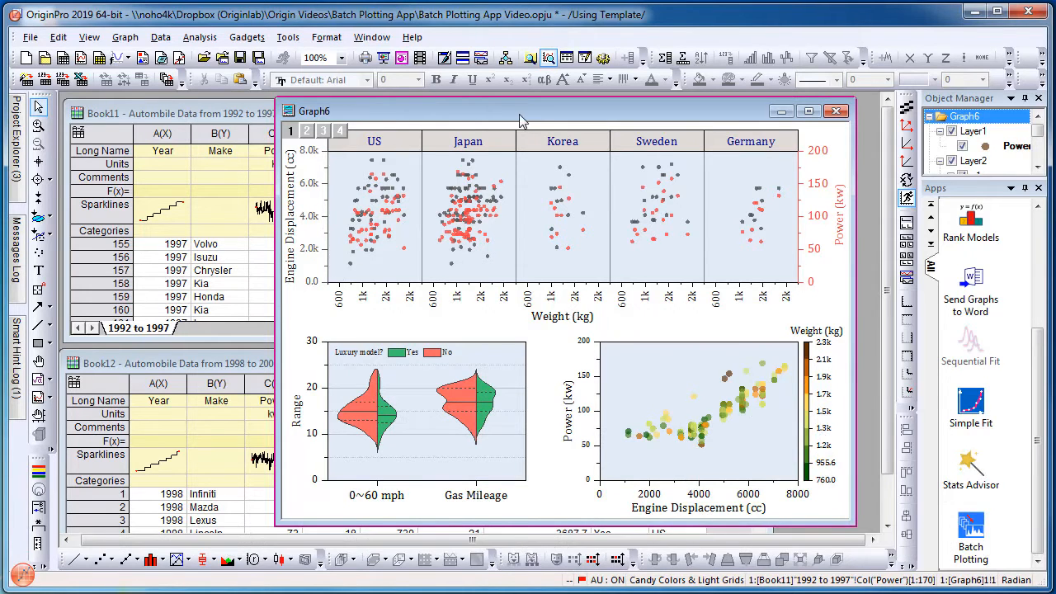
{"action": "left_click_drag", "start_coordinate": [520, 119], "coordinate": [530, 120]}
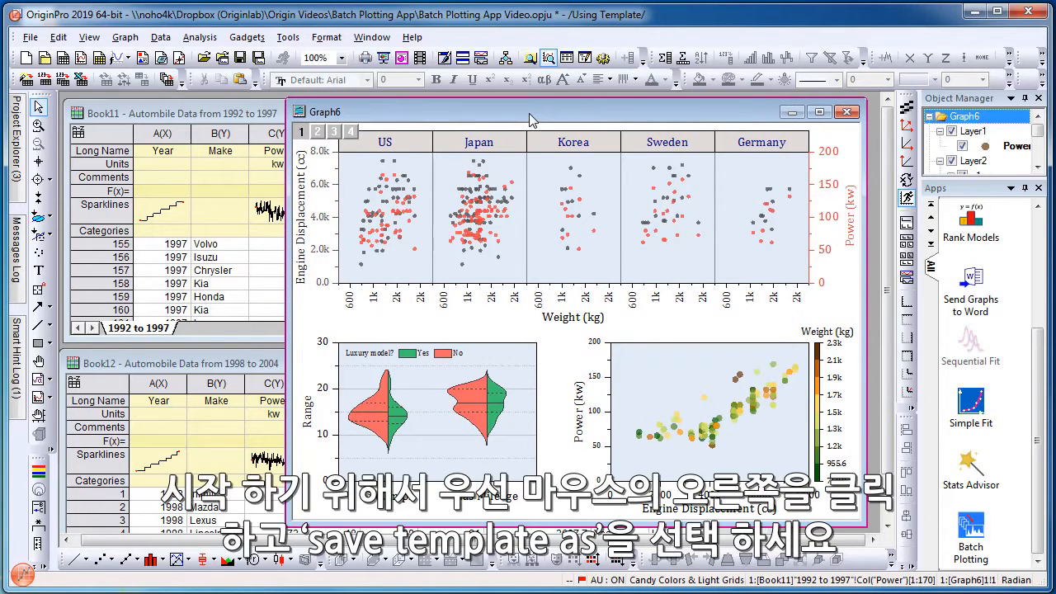
Save the multi-panel Graph6 as a user-defined cloneable template named My Auto Template, matching plot columns by long name
{"action": "right_click", "coordinate": [522, 109]}
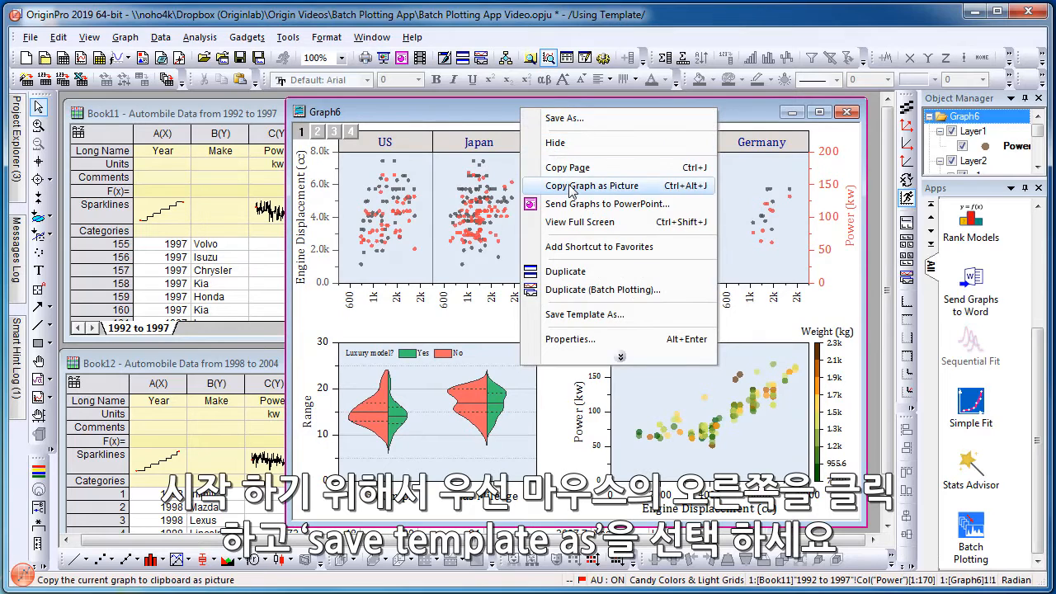
{"action": "left_click", "coordinate": [582, 316]}
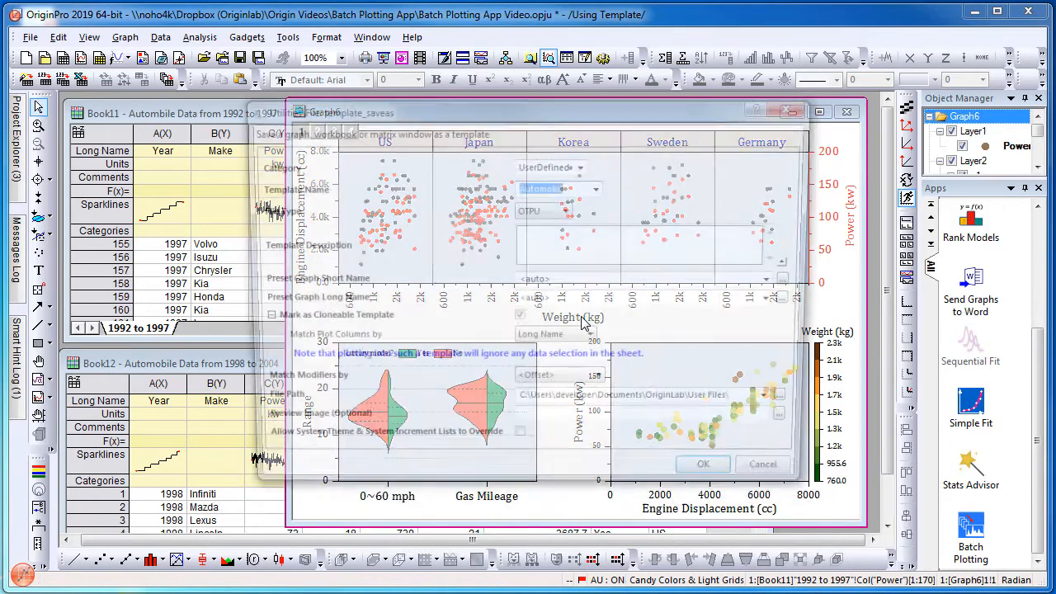
{"action": "type", "text": "M"}
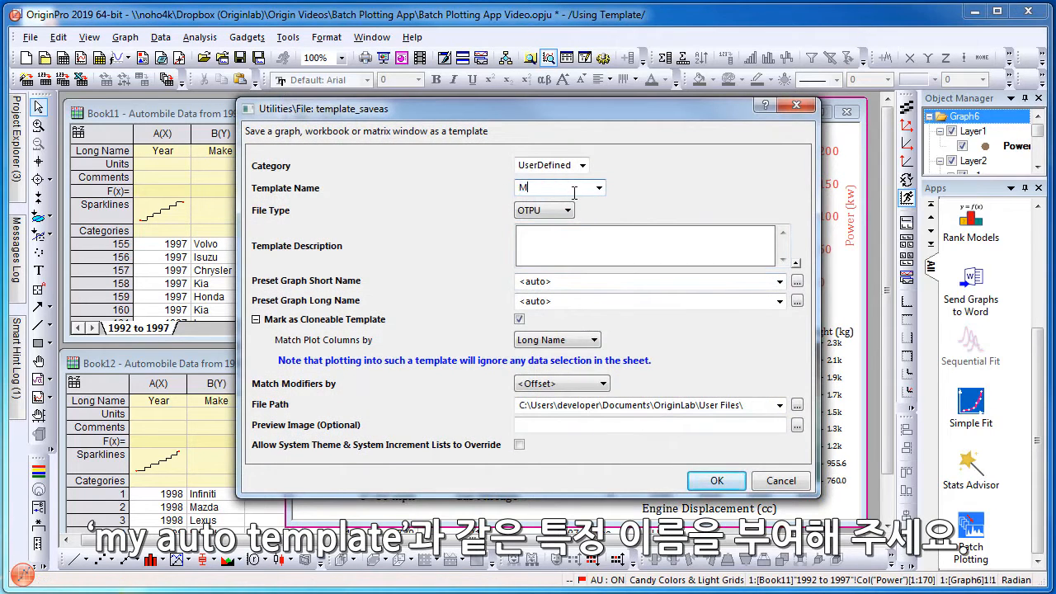
{"action": "type", "text": "y Auto Template"}
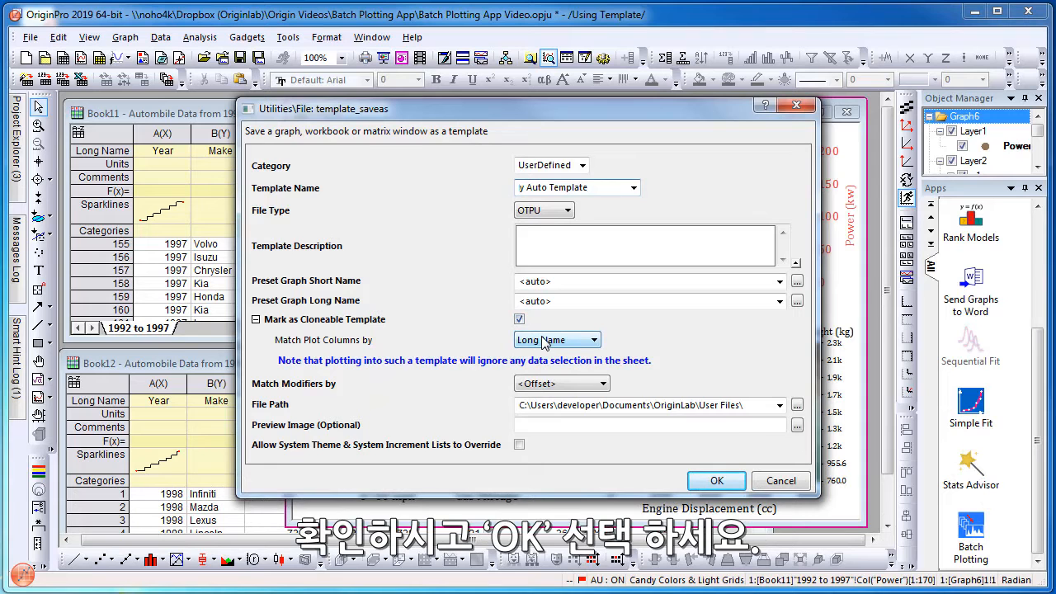
{"action": "left_click", "coordinate": [717, 482]}
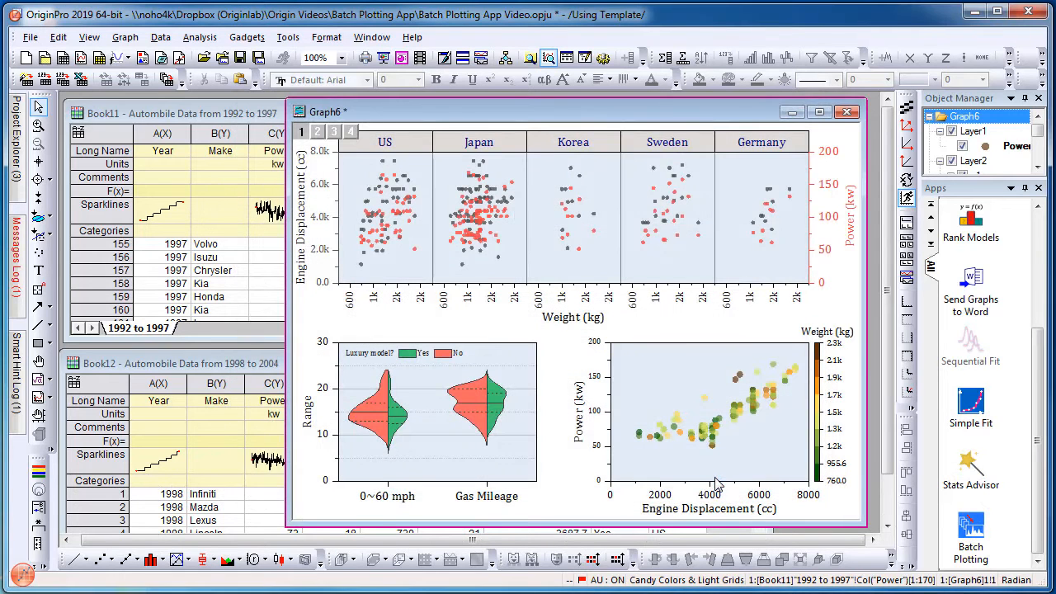
Minimize Graph6, then launch the Batch Plotting app and set it to use a cloneable template
{"action": "left_click", "coordinate": [792, 111]}
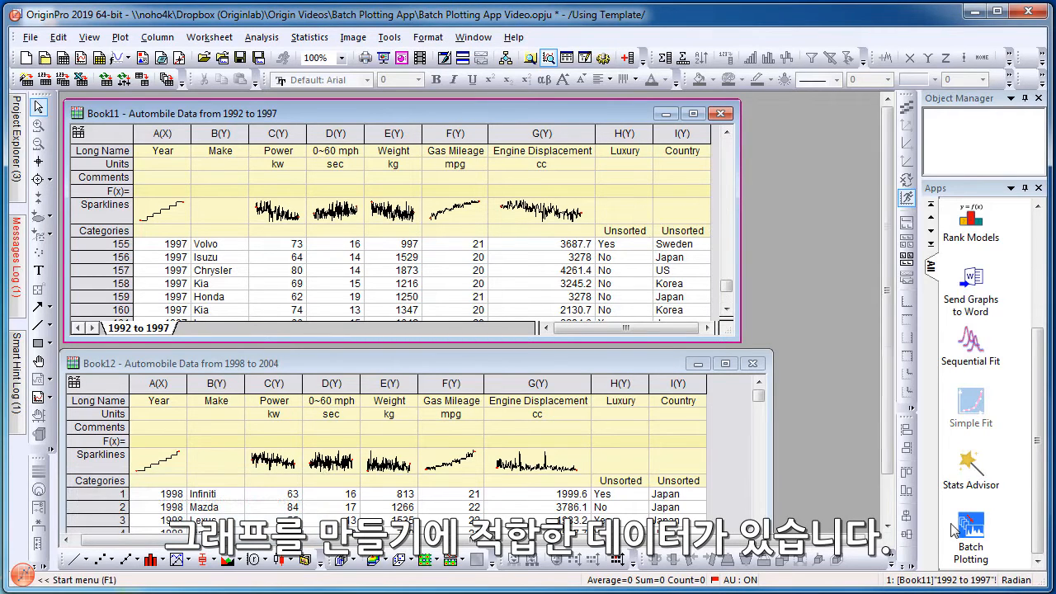
{"action": "left_click", "coordinate": [975, 534]}
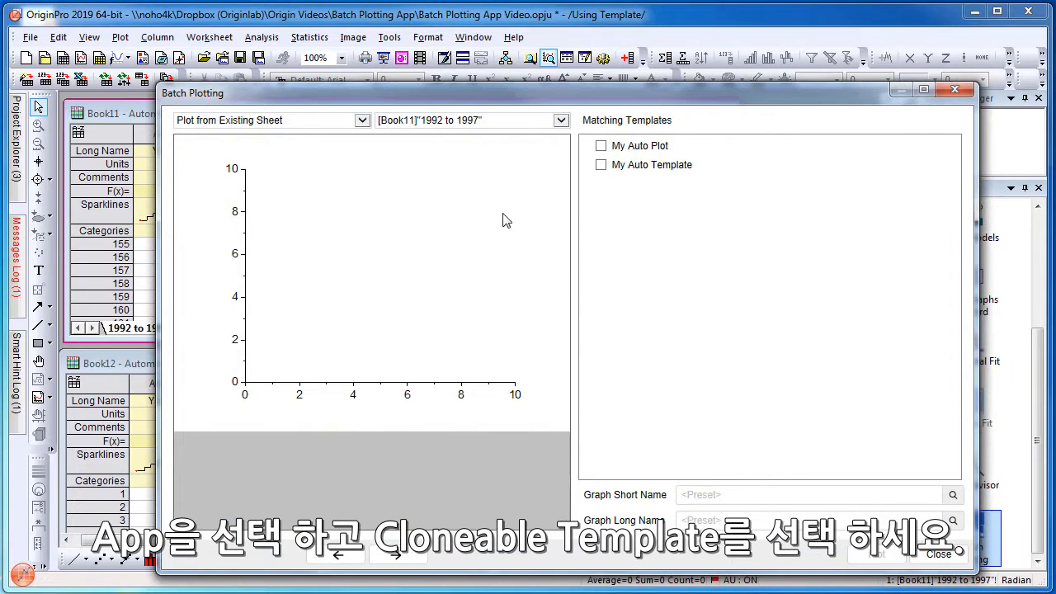
{"action": "left_click", "coordinate": [362, 122]}
{"action": "left_click", "coordinate": [278, 147]}
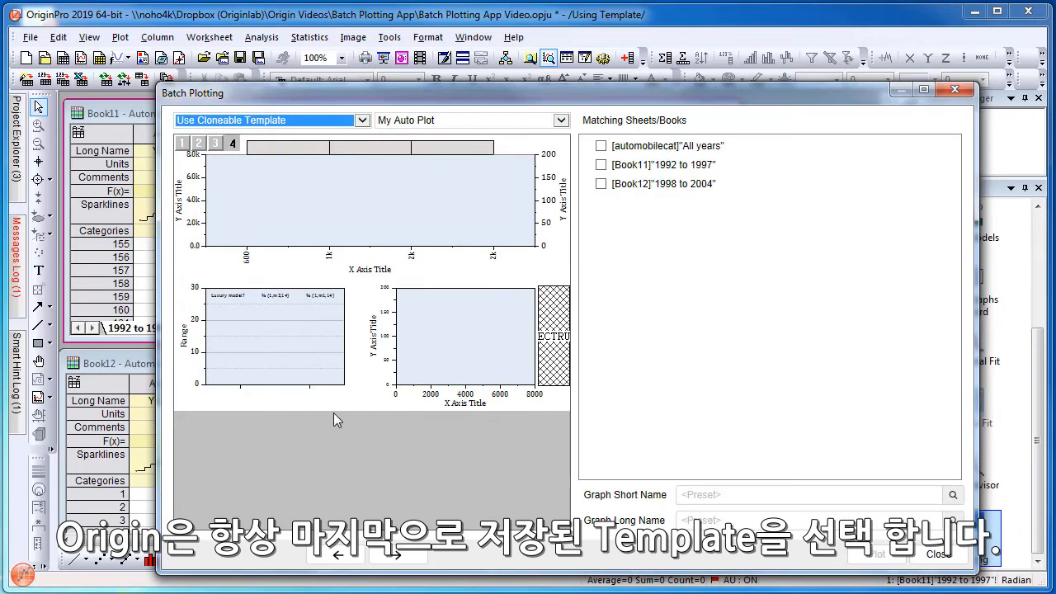
Batch plot the Book11 1992 to 1997 and Book12 1998 to 2004 sheets with the My Auto Plot template, then separate the new graph windows
{"action": "left_click", "coordinate": [601, 167]}
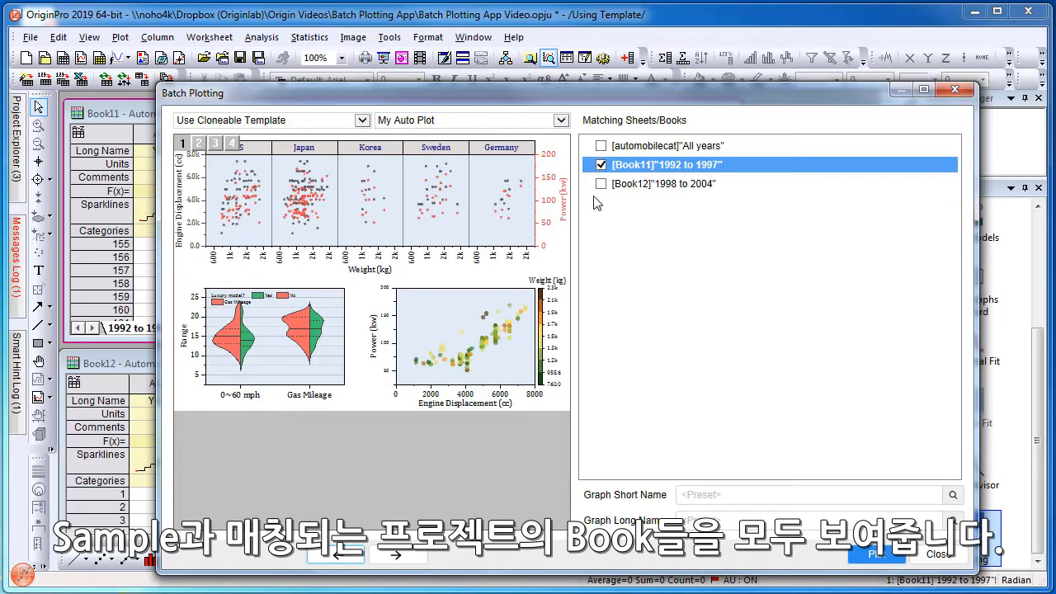
{"action": "left_click", "coordinate": [601, 184]}
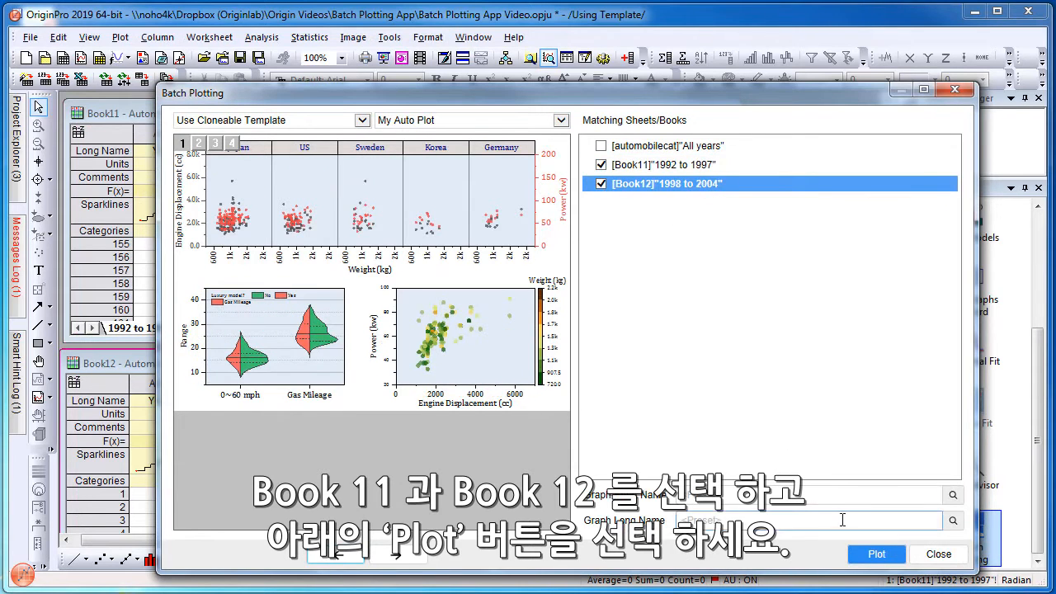
{"action": "left_click", "coordinate": [877, 558]}
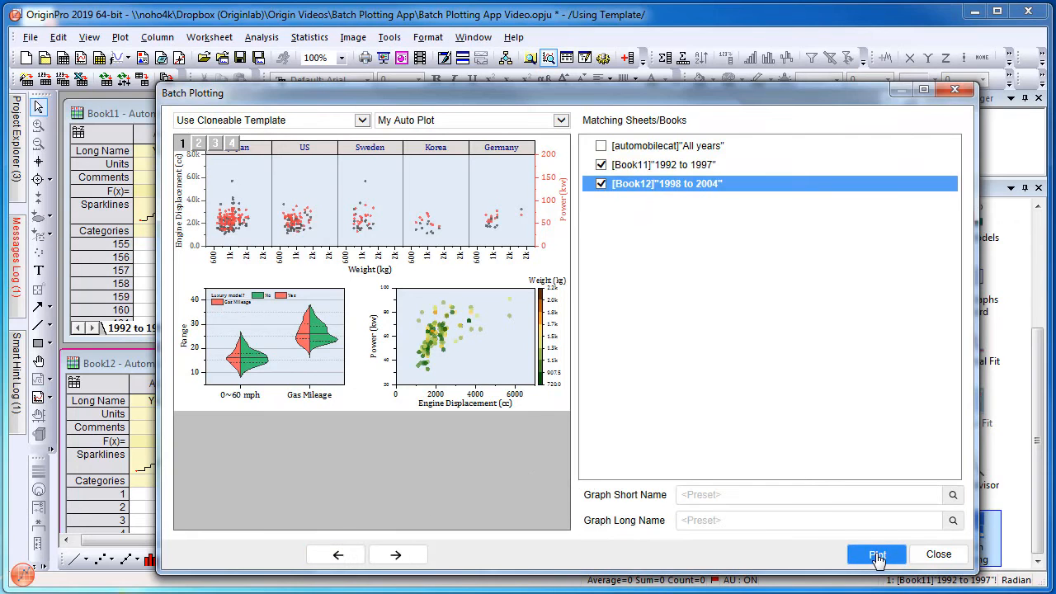
{"action": "left_click", "coordinate": [938, 554]}
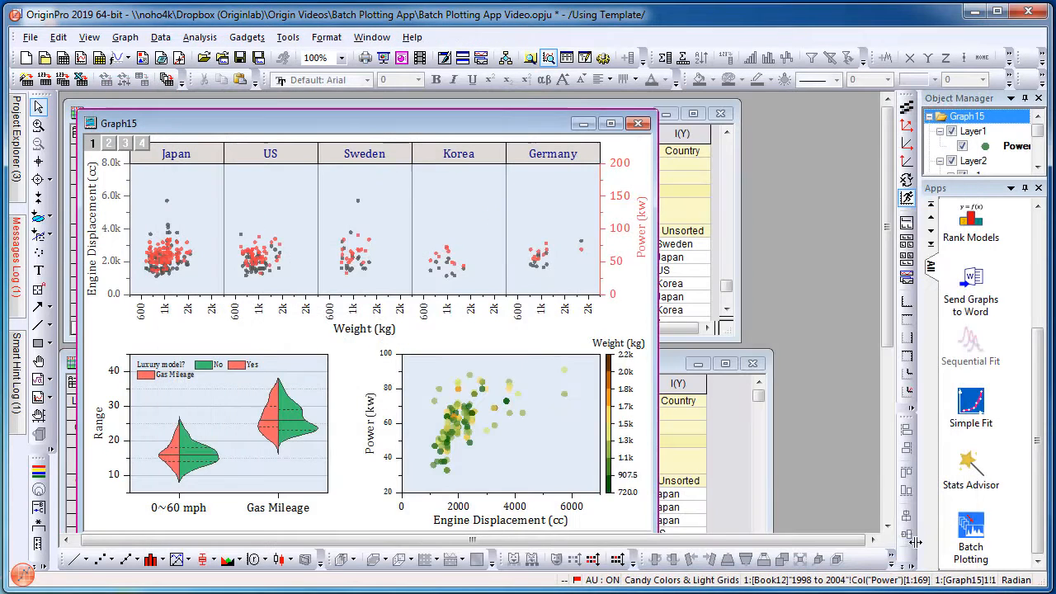
{"action": "left_click_drag", "start_coordinate": [359, 125], "coordinate": [591, 141]}
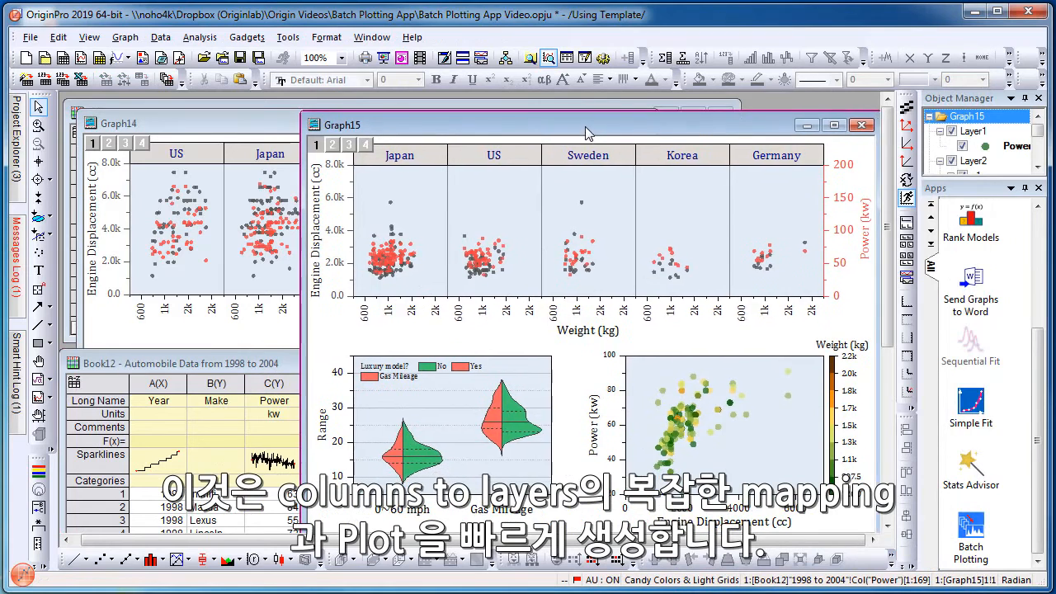
{"action": "left_click", "coordinate": [237, 135]}
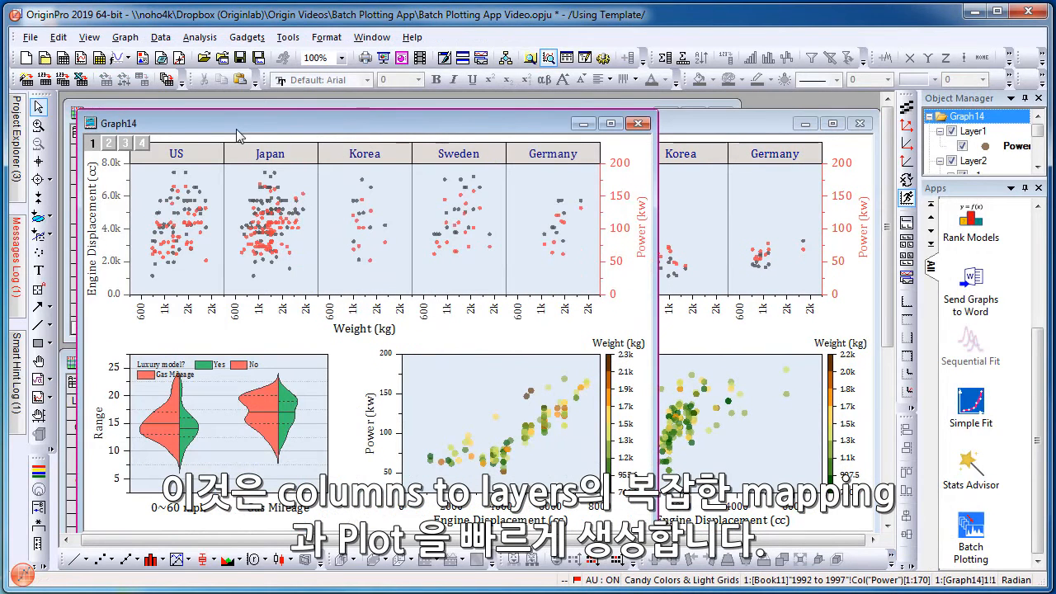